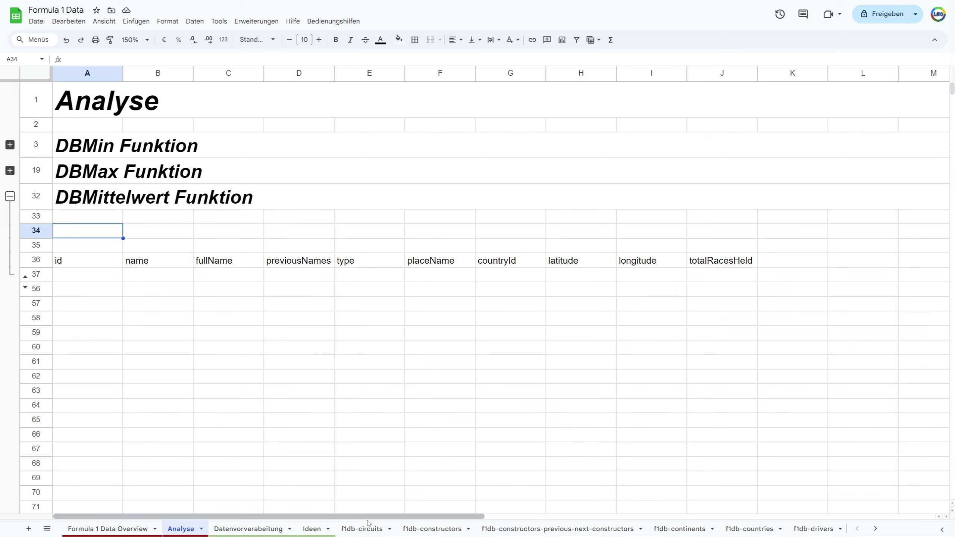
{"action": "left_click", "coordinate": [368, 532]}
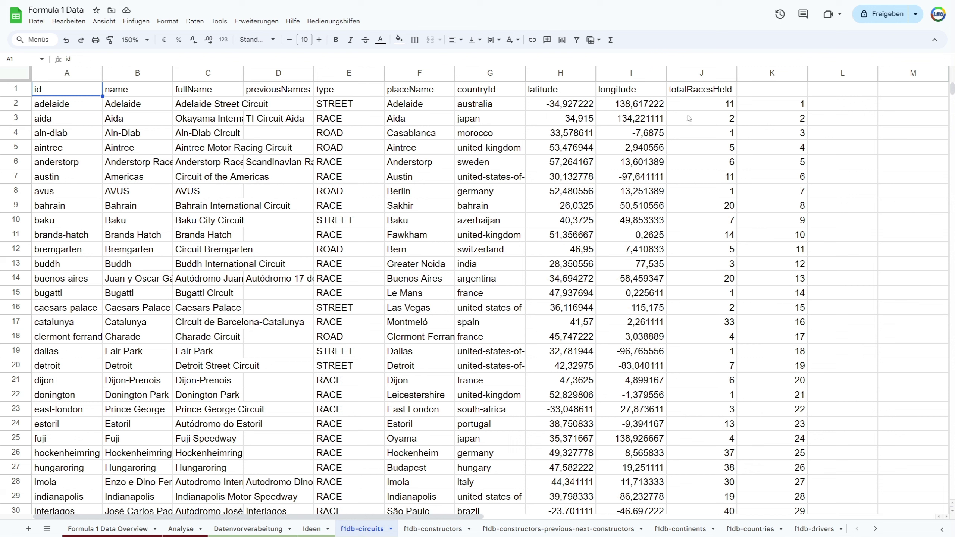
{"action": "left_click", "coordinate": [693, 103]}
{"action": "left_click", "coordinate": [698, 94]}
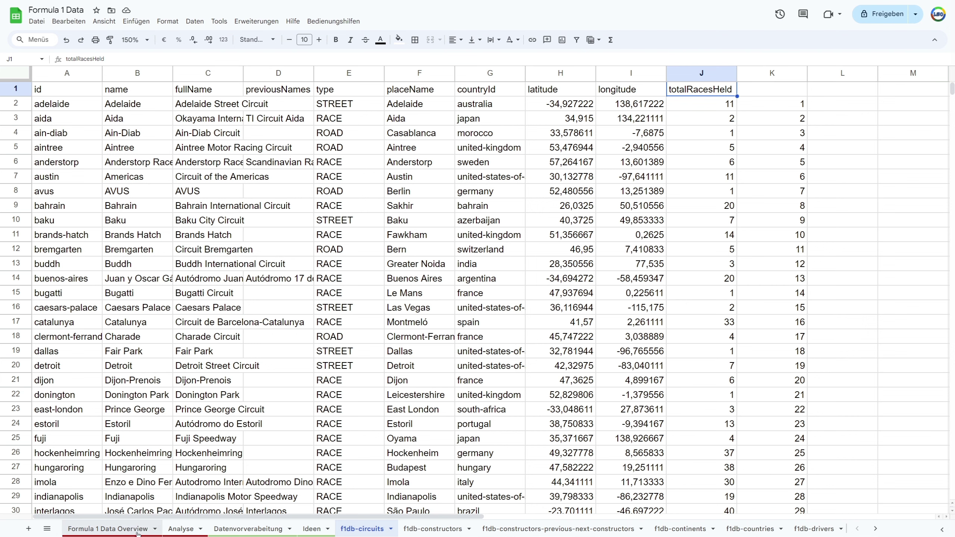
{"action": "left_click", "coordinate": [179, 528]}
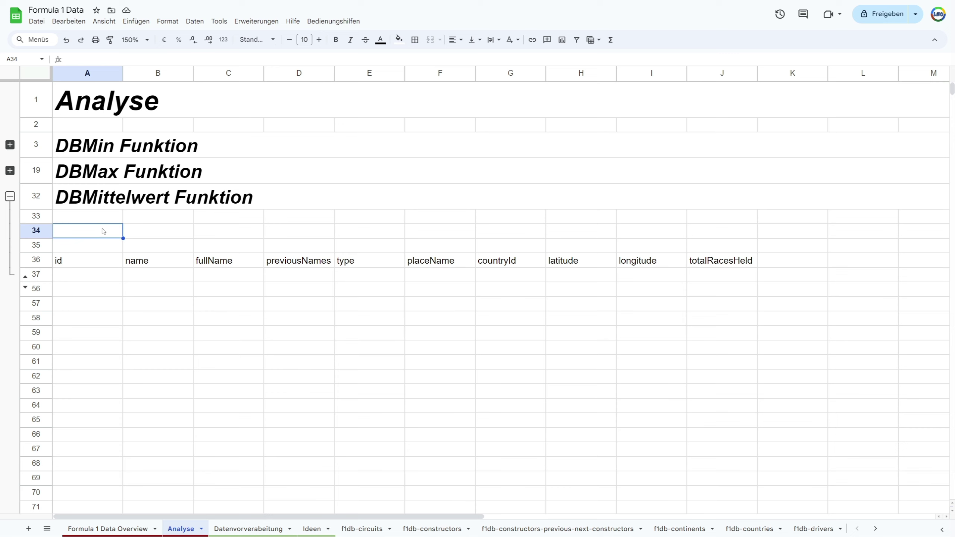
Begin =DBMITTELWERT in A34 with f1_circuits as database and "totalRacesHeld" as field.
{"action": "type", "text": "=D"}
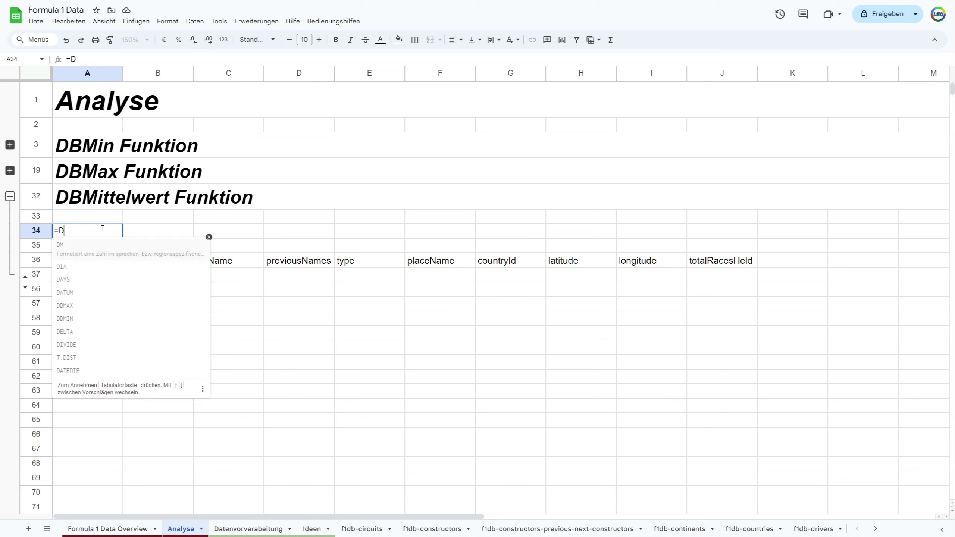
{"action": "type", "text": "BMITT"}
{"action": "key", "text": "Tab"}
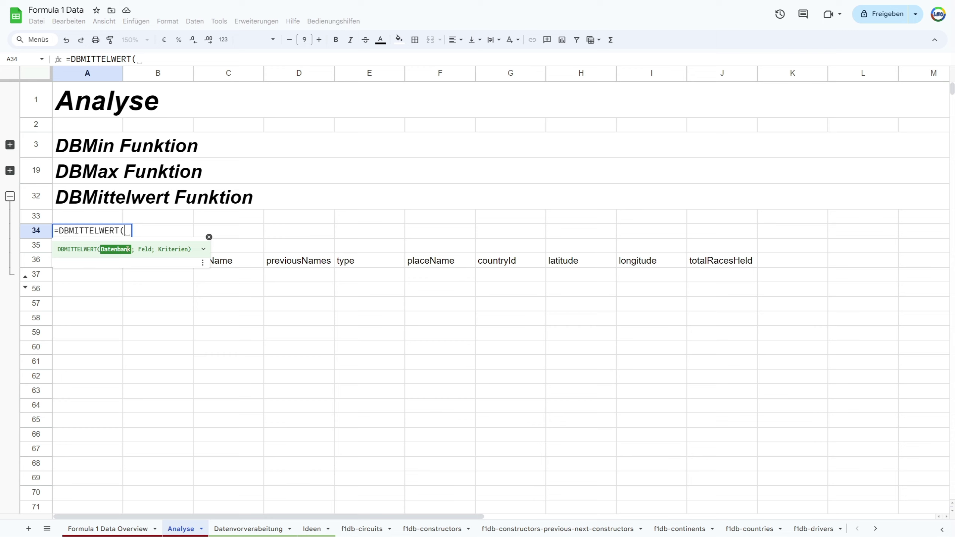
{"action": "type", "text": "f1"}
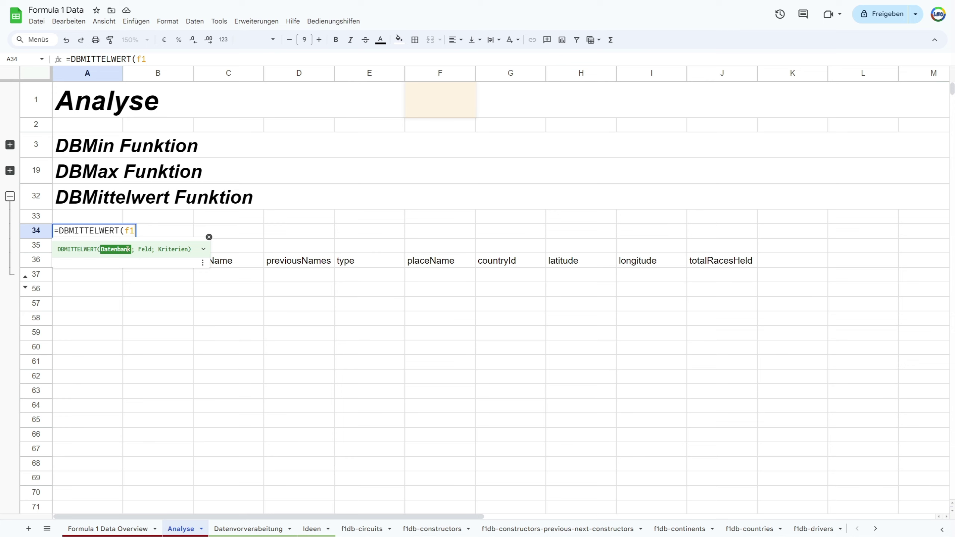
{"action": "type", "text": "_"}
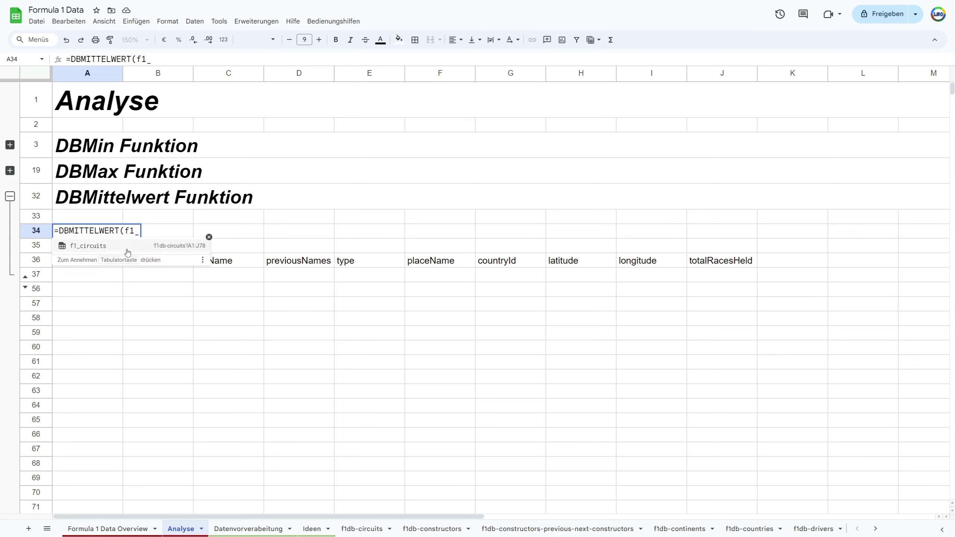
{"action": "left_click", "coordinate": [128, 251]}
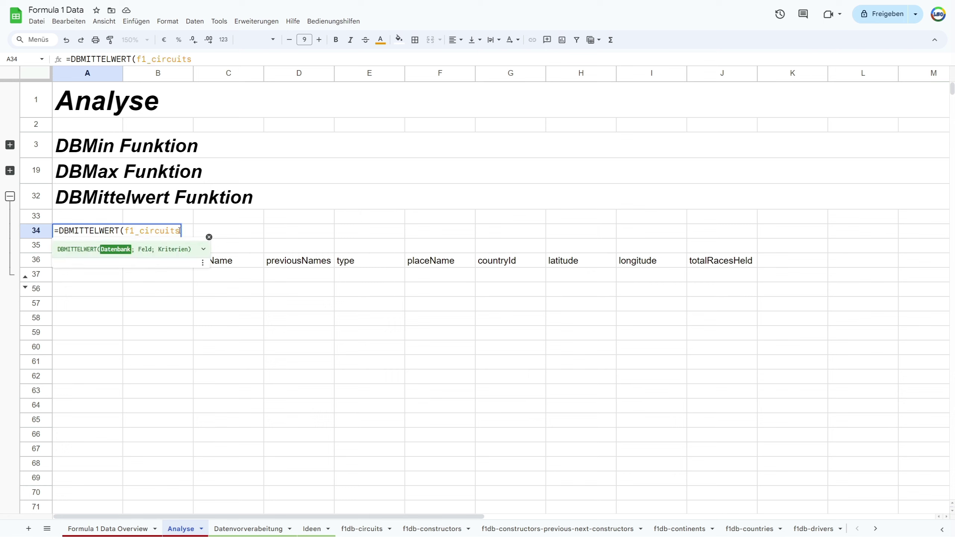
{"action": "type", "text": ";"}
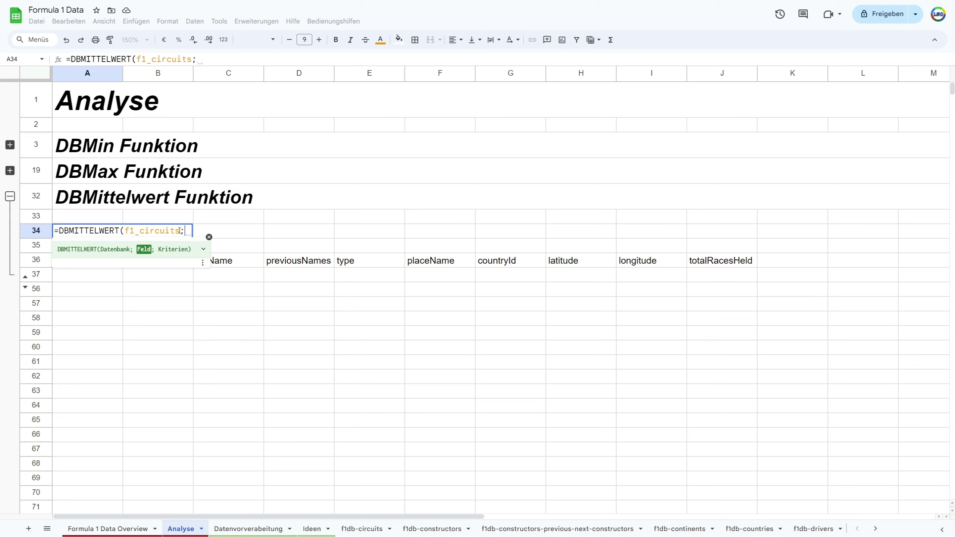
{"action": "type", "text": "\""}
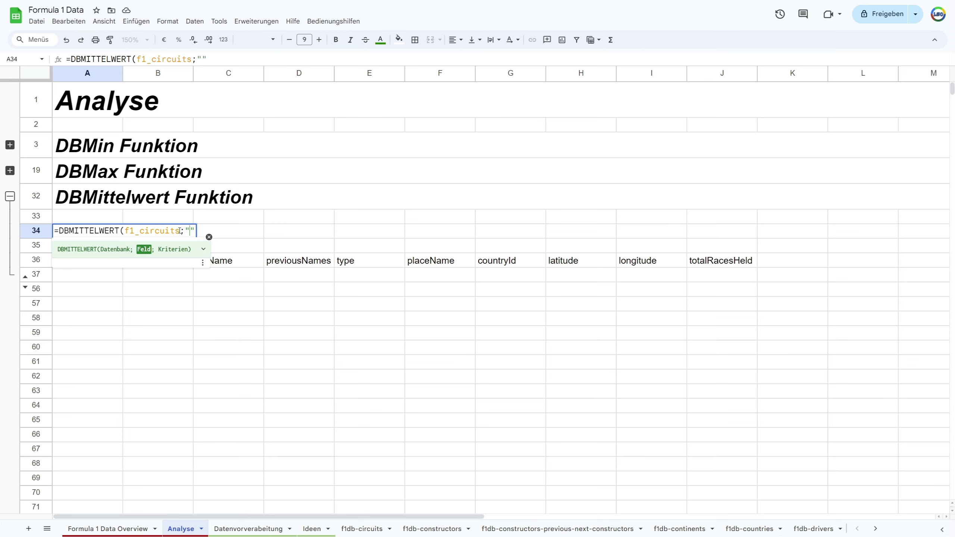
{"action": "type", "text": "tota"}
{"action": "type", "text": "l"}
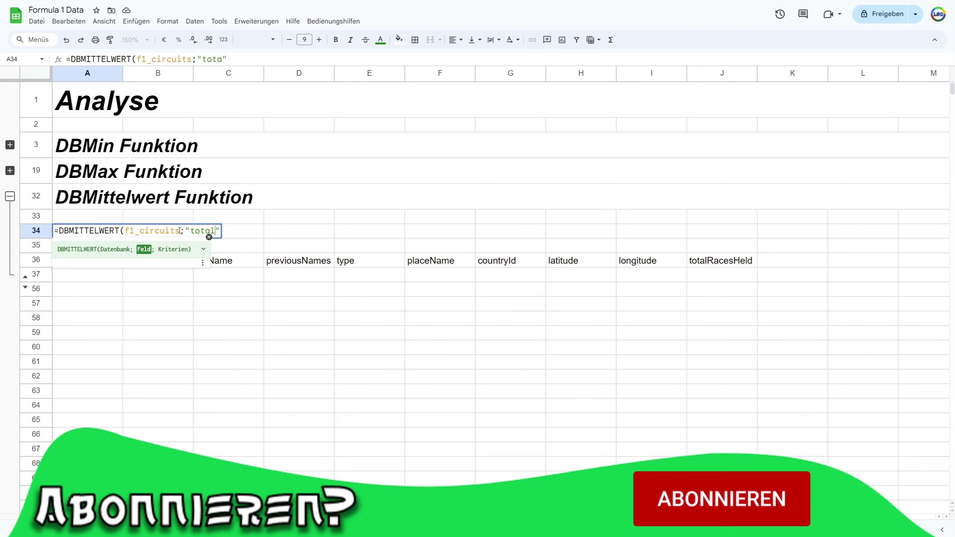
{"action": "type", "text": "Race"}
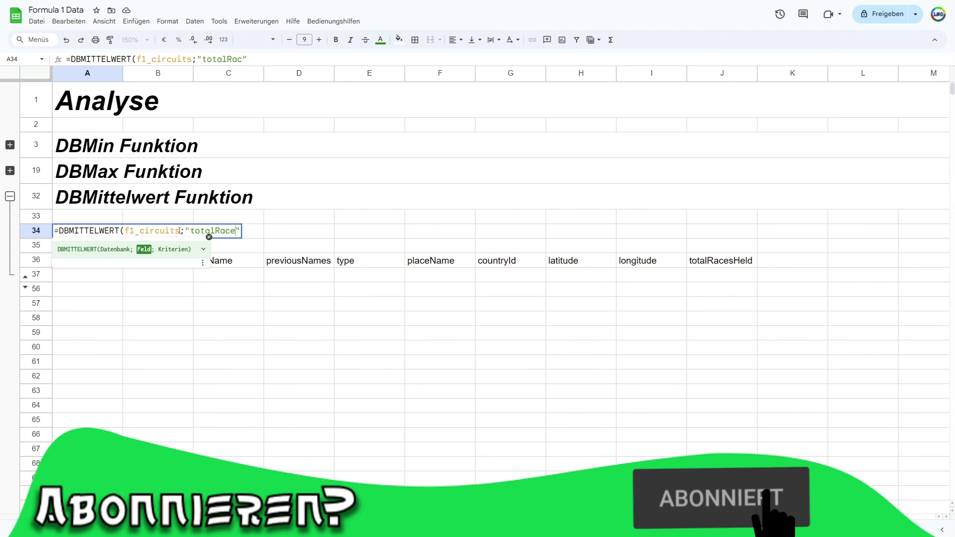
{"action": "type", "text": "sHeld"}
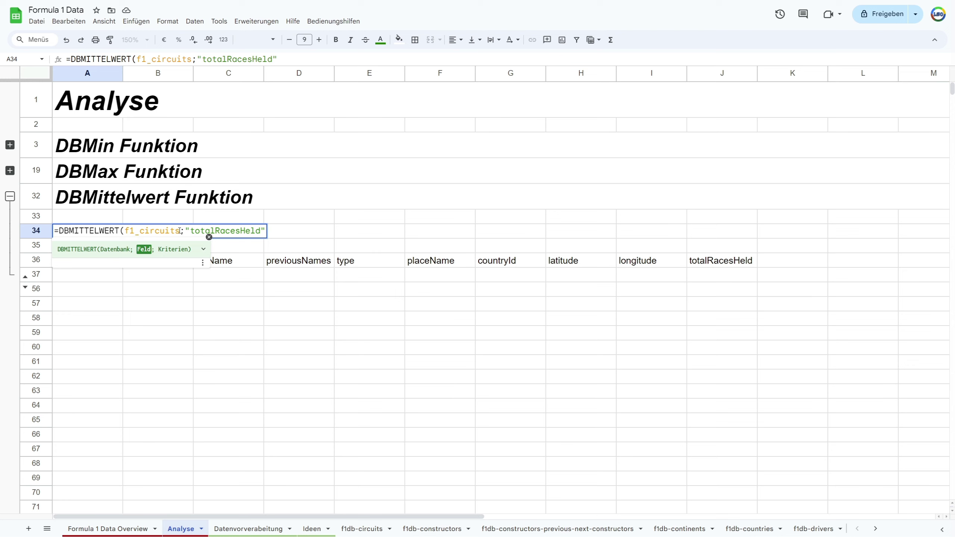
{"action": "type", "text": ";"}
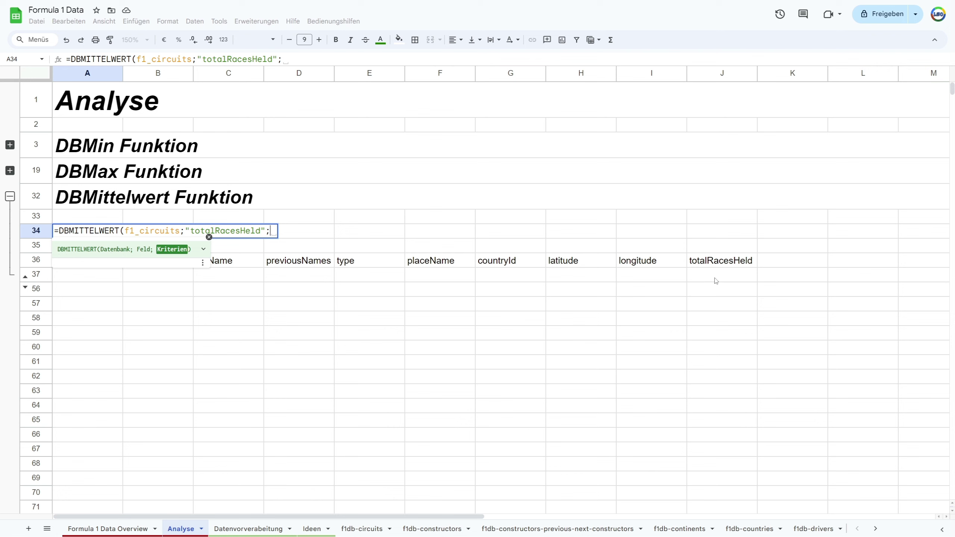
Close the A34 formula with A36:J37 as criteria so it returns 14,2987013.
{"action": "left_click_drag", "start_coordinate": [716, 276], "coordinate": [88, 266]}
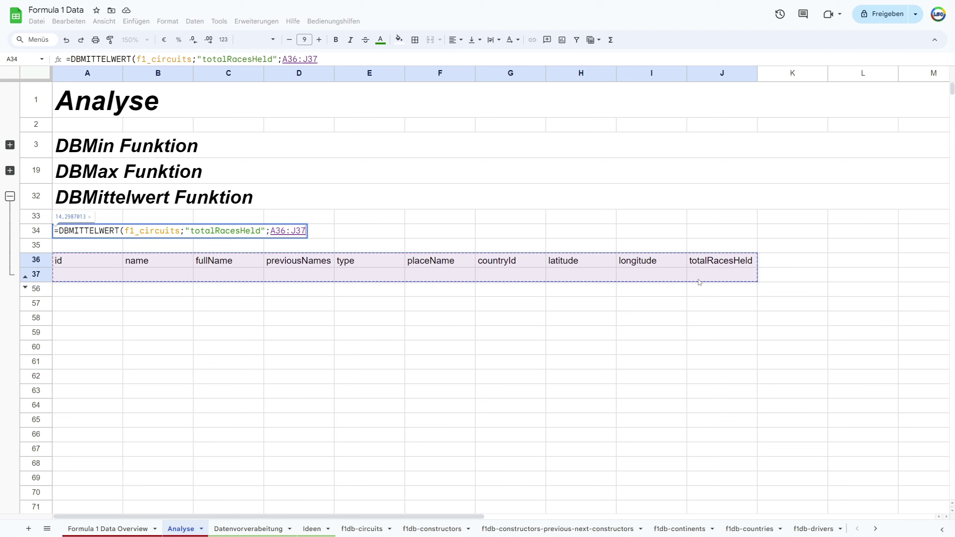
{"action": "type", "text": ")"}
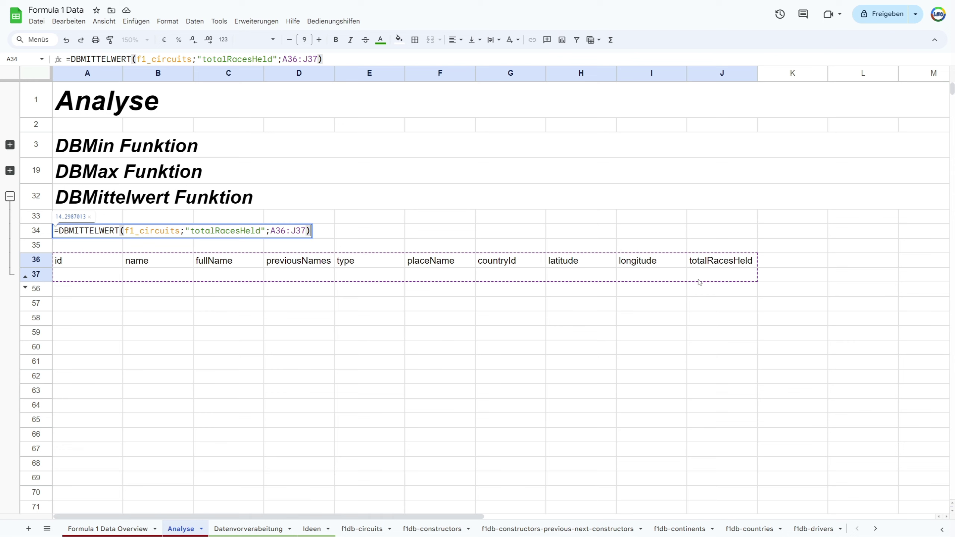
{"action": "key", "text": "Return"}
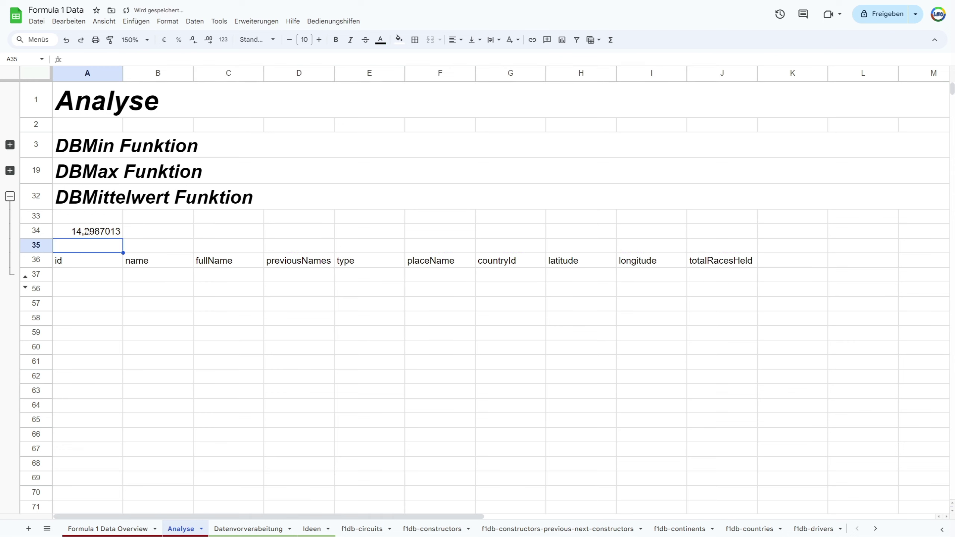
{"action": "left_click", "coordinate": [91, 233]}
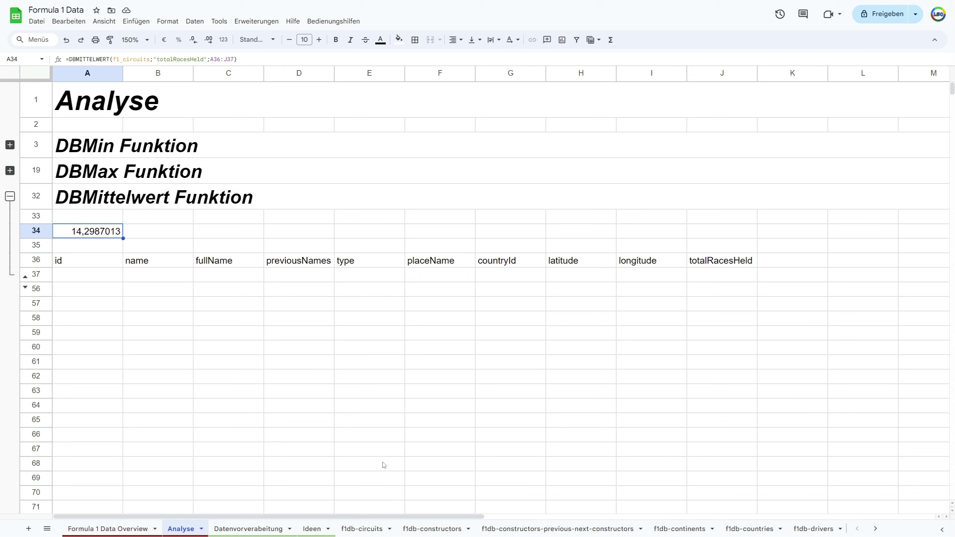
{"action": "left_click", "coordinate": [369, 531]}
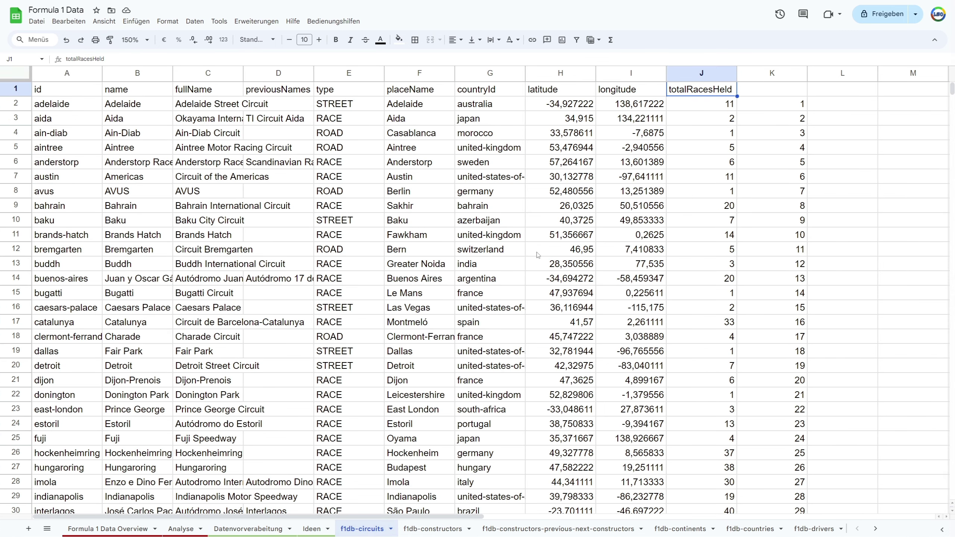
{"action": "mouse_move", "coordinate": [702, 105]}
{"action": "left_mouse_down"}
{"action": "mouse_move", "coordinate": [703, 526]}
{"action": "mouse_move", "coordinate": [724, 317]}
{"action": "left_mouse_up"}
{"action": "scroll", "coordinate": [701, 373], "scroll_direction": "up", "scroll_amount": 10}
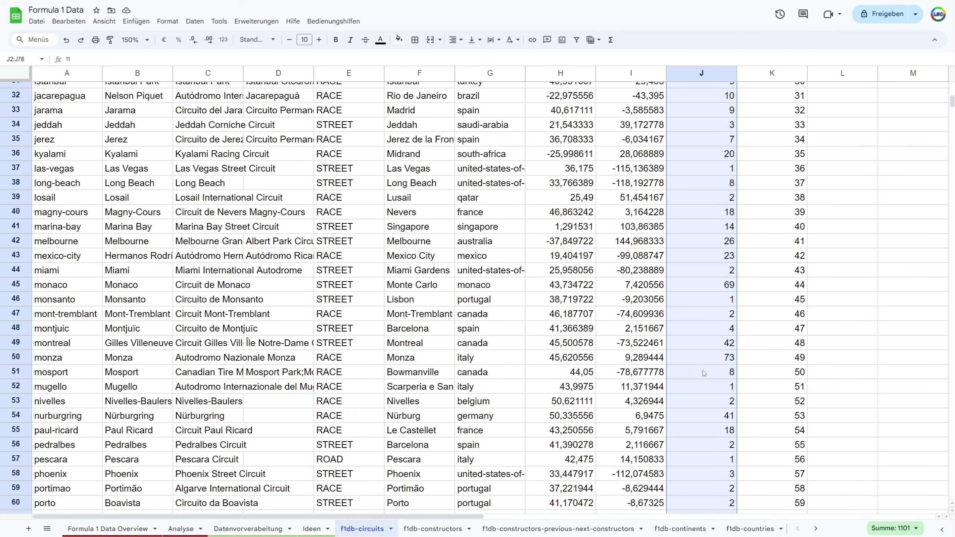
{"action": "scroll", "coordinate": [700, 351], "scroll_direction": "up", "scroll_amount": 10}
{"action": "scroll", "coordinate": [700, 351], "scroll_direction": "up", "scroll_amount": 2}
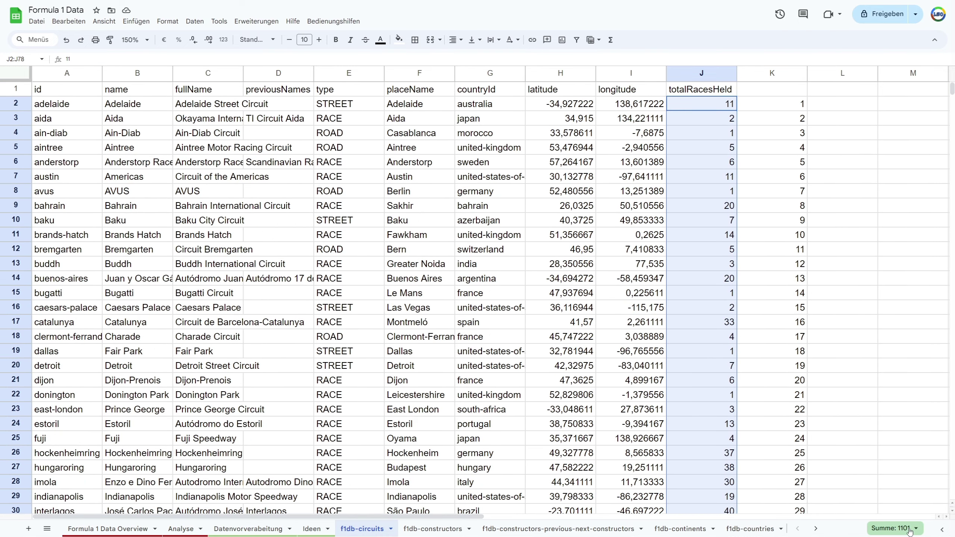
{"action": "left_click", "coordinate": [893, 529]}
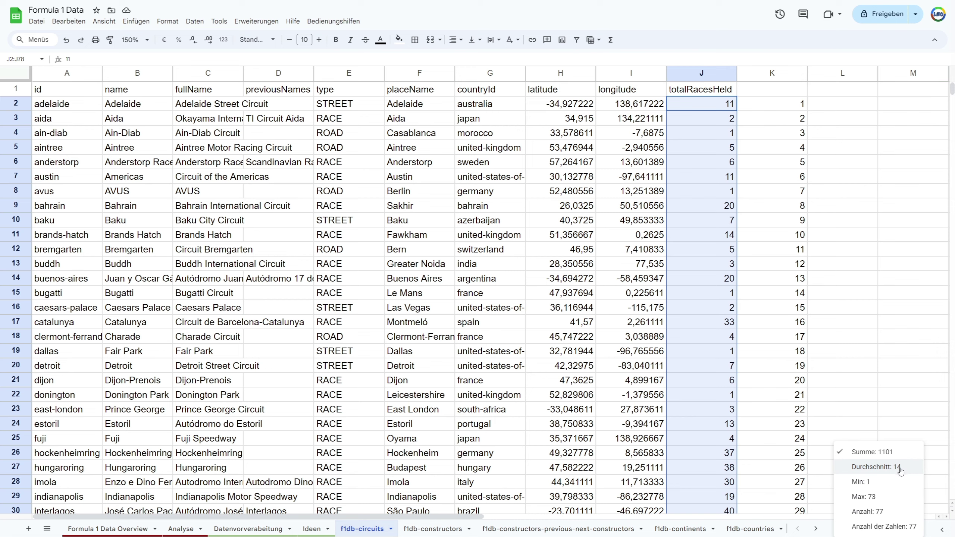
{"action": "left_click", "coordinate": [706, 268]}
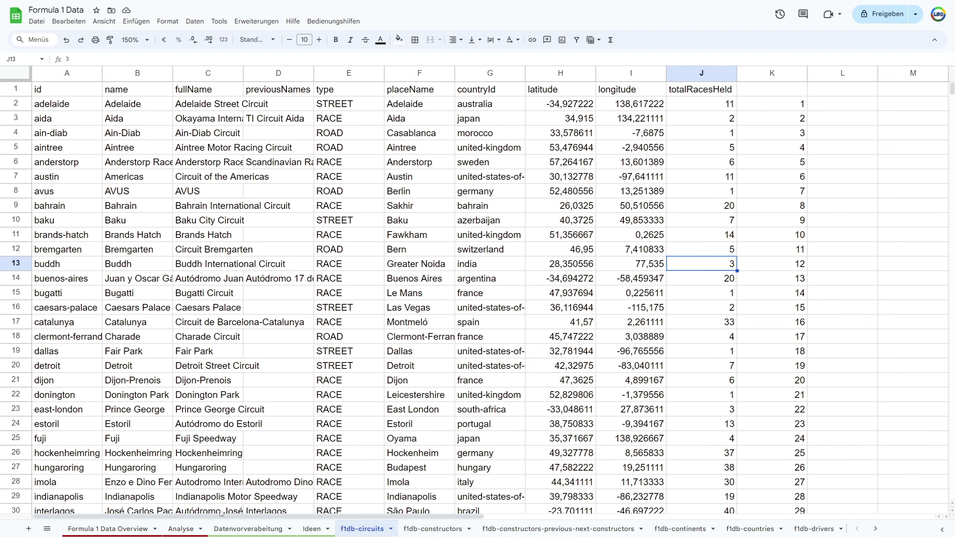
{"action": "left_click", "coordinate": [180, 529]}
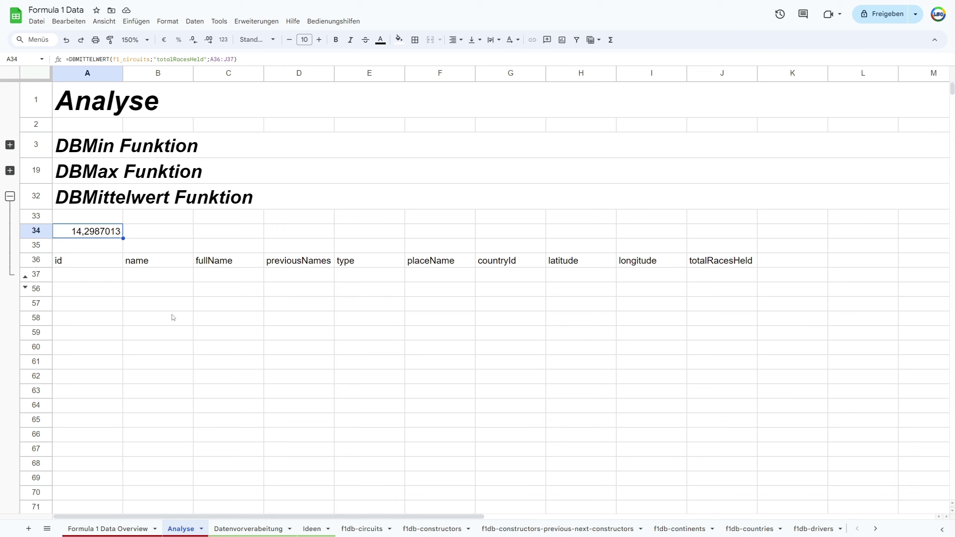
Enter the >=20 criterion in J37 under totalRacesHeld.
{"action": "left_click", "coordinate": [694, 278]}
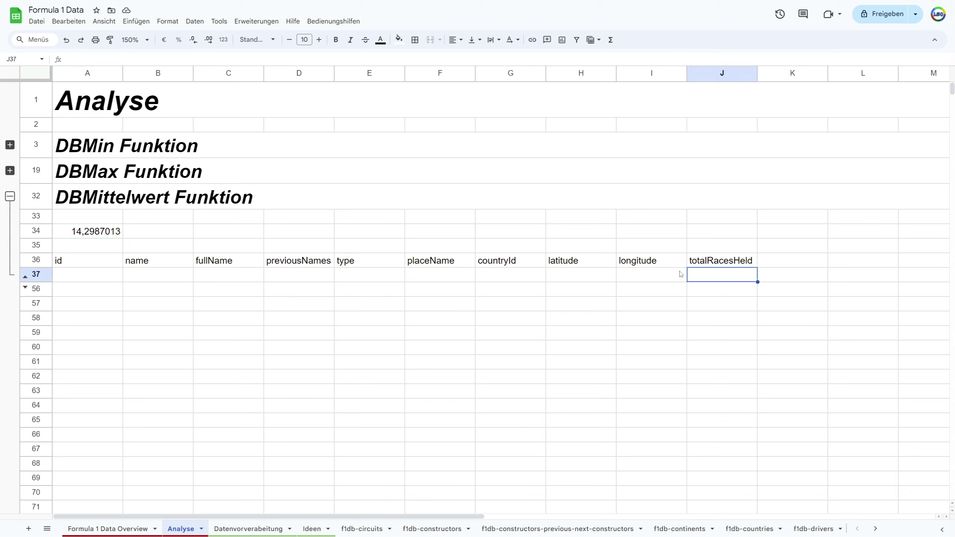
{"action": "type", "text": ">"}
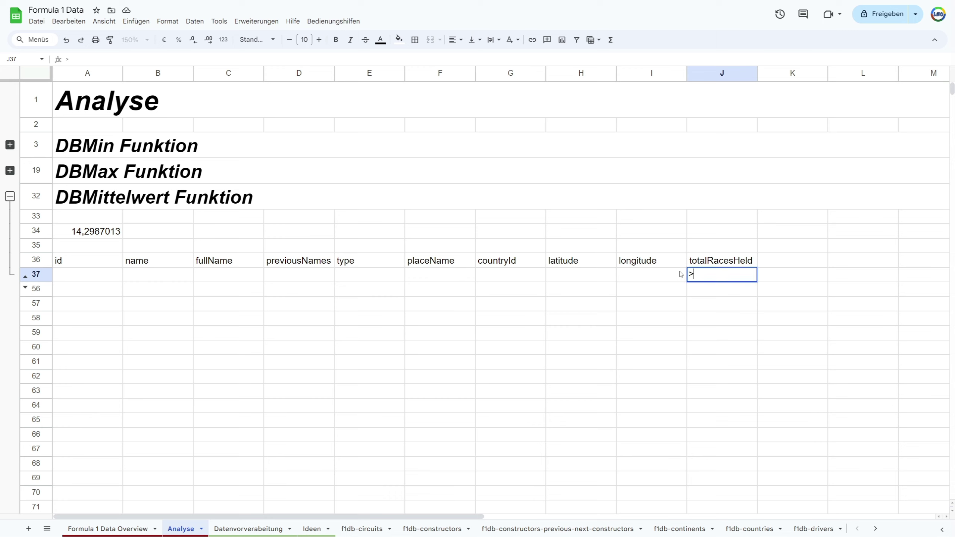
{"action": "type", "text": "=2"}
{"action": "type", "text": "0"}
{"action": "double_click", "coordinate": [696, 274]}
{"action": "left_click", "coordinate": [710, 274]}
{"action": "key", "text": "Return"}
{"action": "left_click", "coordinate": [711, 274]}
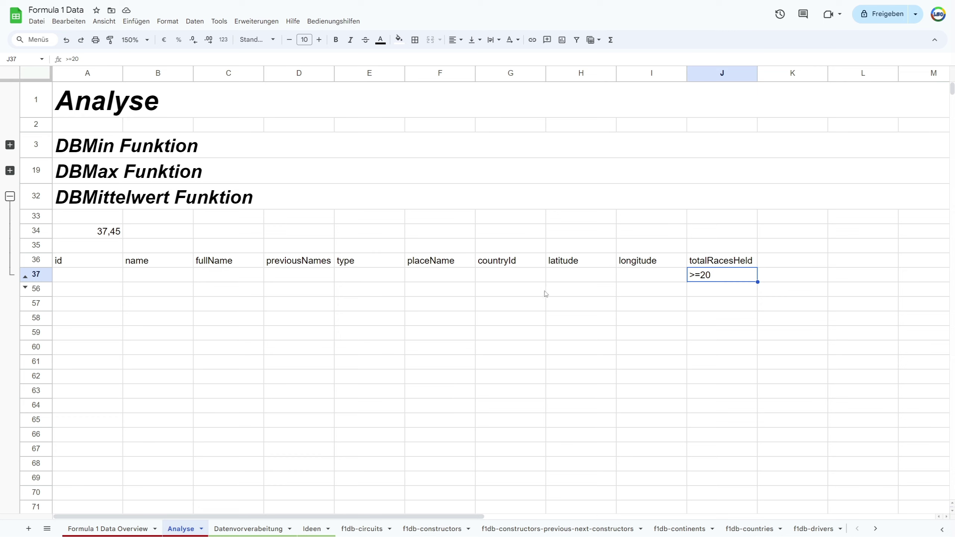
Check the A34 formula, now returning 37,45, then select the first race's row.
{"action": "left_click", "coordinate": [94, 232]}
{"action": "double_click", "coordinate": [93, 232]}
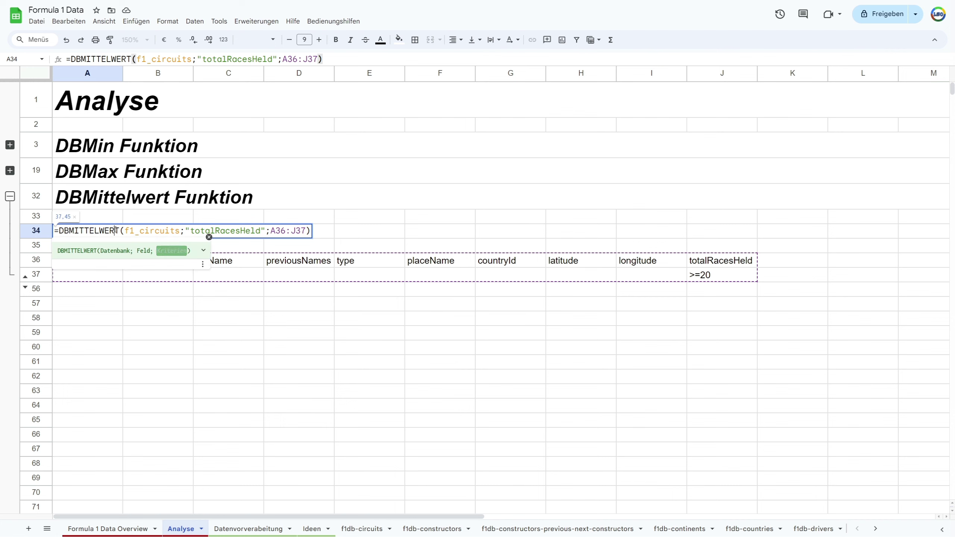
{"action": "key", "text": "Return"}
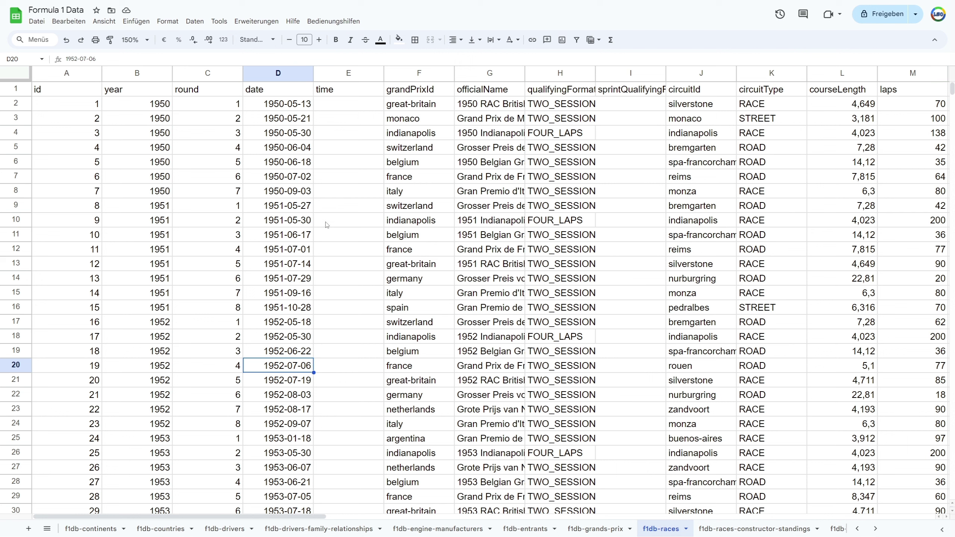
{"action": "left_click", "coordinate": [15, 109]}
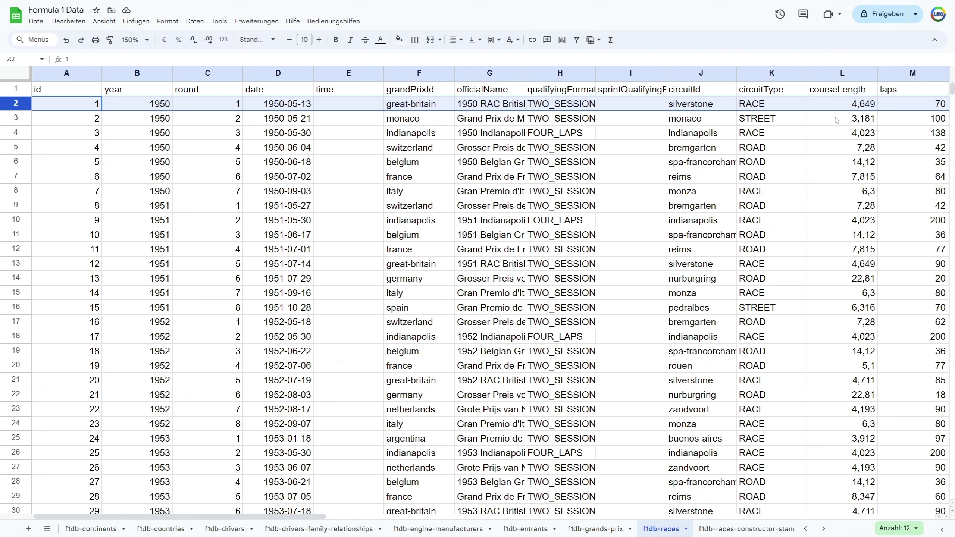
{"action": "left_click", "coordinate": [846, 104]}
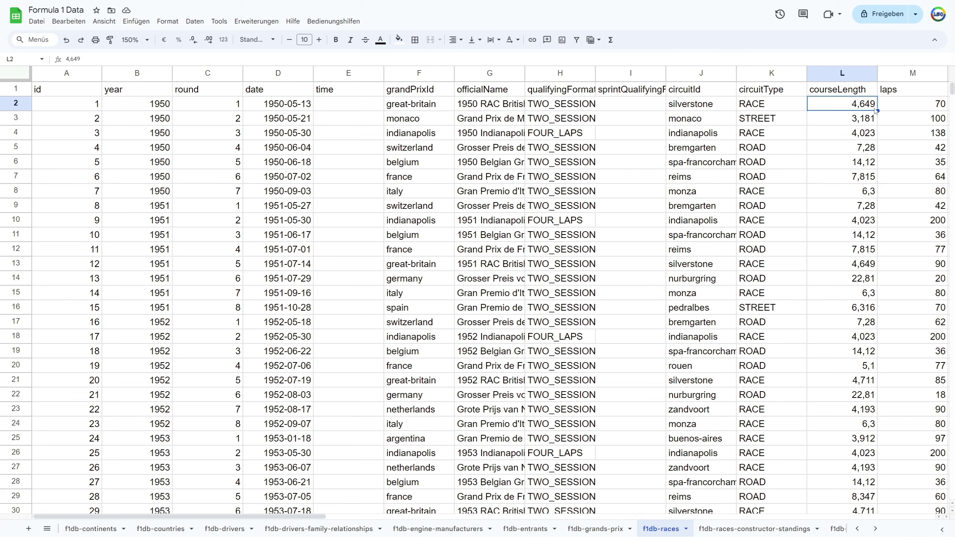
{"action": "scroll", "coordinate": [951, 89], "scroll_direction": "down", "scroll_amount": 4}
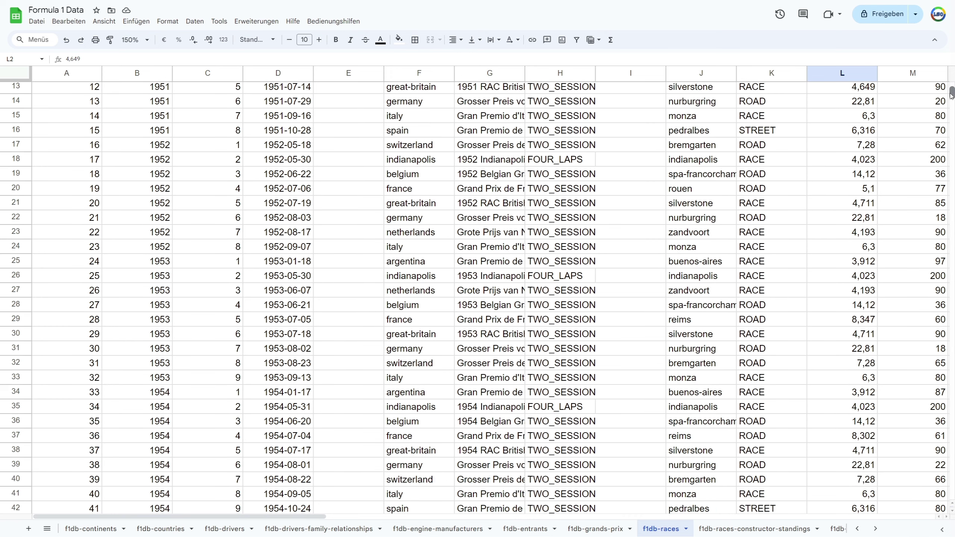
{"action": "scroll", "coordinate": [951, 88], "scroll_direction": "up", "scroll_amount": 4}
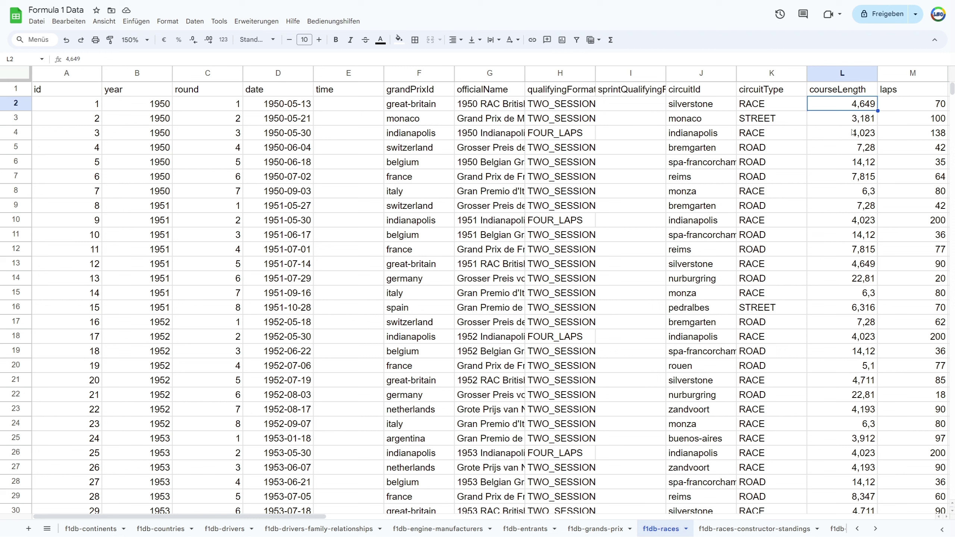
{"action": "left_click", "coordinate": [52, 528]}
On Analyse, replace f1_circuits with f1_races in the A34 formula.
{"action": "scroll", "coordinate": [94, 451], "scroll_direction": "up", "scroll_amount": 5}
{"action": "left_click", "coordinate": [75, 421]}
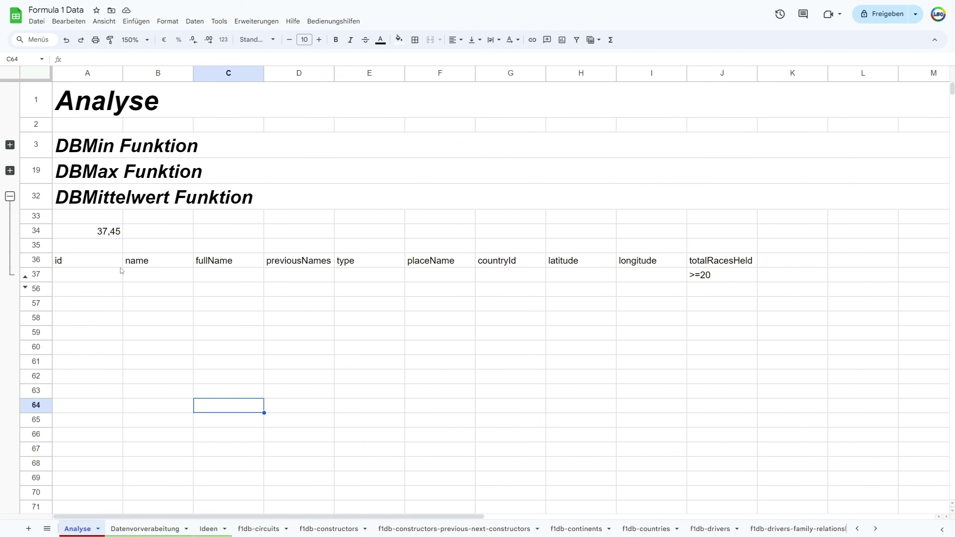
{"action": "double_click", "coordinate": [107, 232]}
{"action": "left_click_drag", "start_coordinate": [125, 231], "coordinate": [179, 231]}
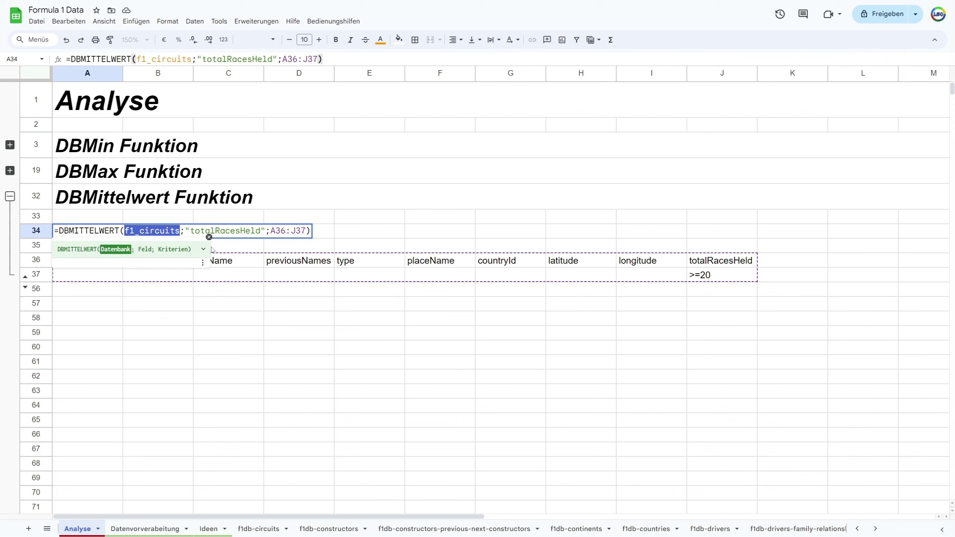
{"action": "type", "text": "f1_"}
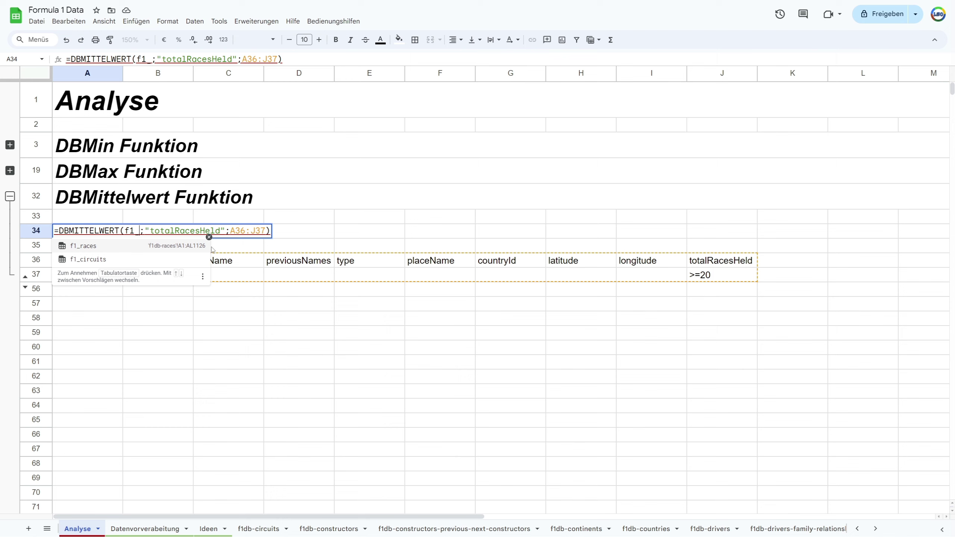
{"action": "mouse_move", "coordinate": [132, 232]}
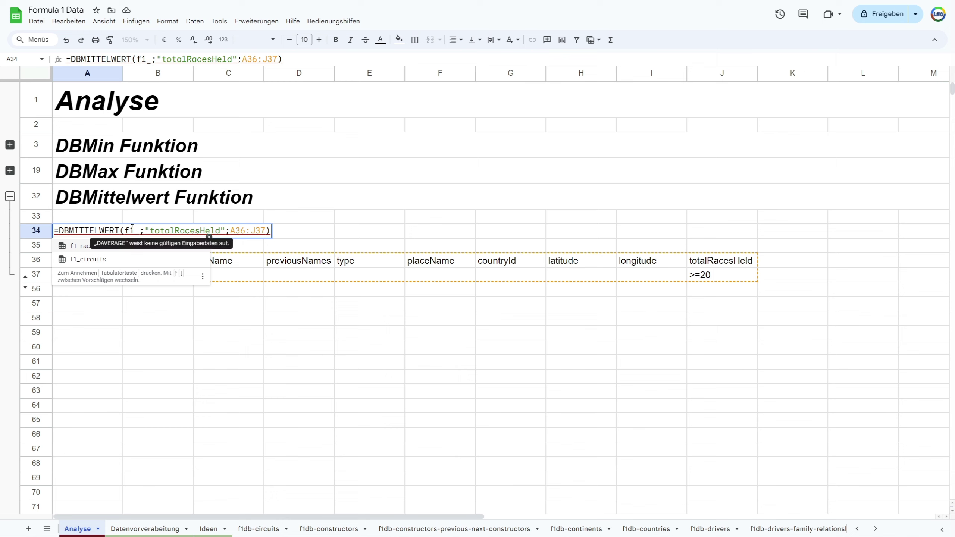
{"action": "key", "text": "Tab"}
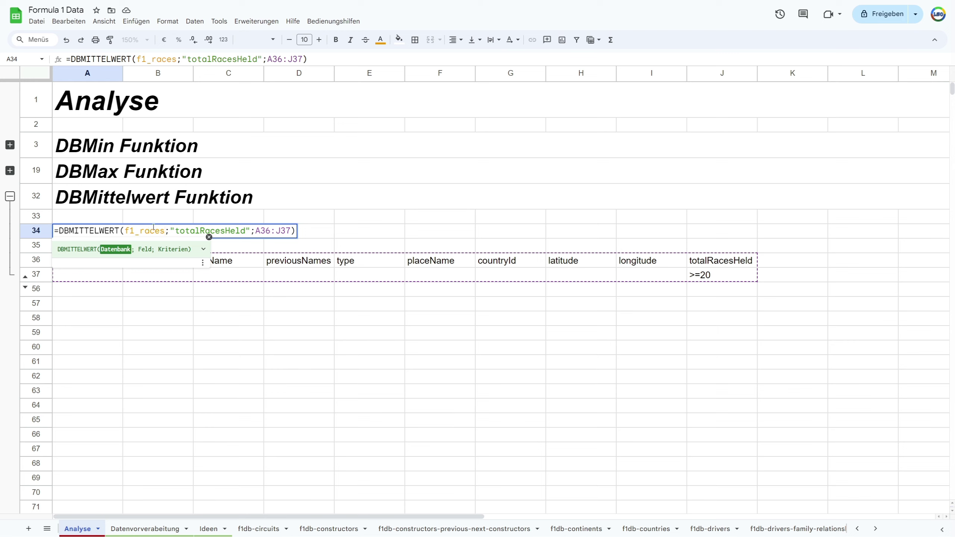
Change the field to courseLength and the criteria from A36:J37 to D35.
{"action": "double_click", "coordinate": [209, 230]}
{"action": "left_click", "coordinate": [242, 230]}
{"action": "left_click_drag", "start_coordinate": [242, 230], "coordinate": [175, 230]}
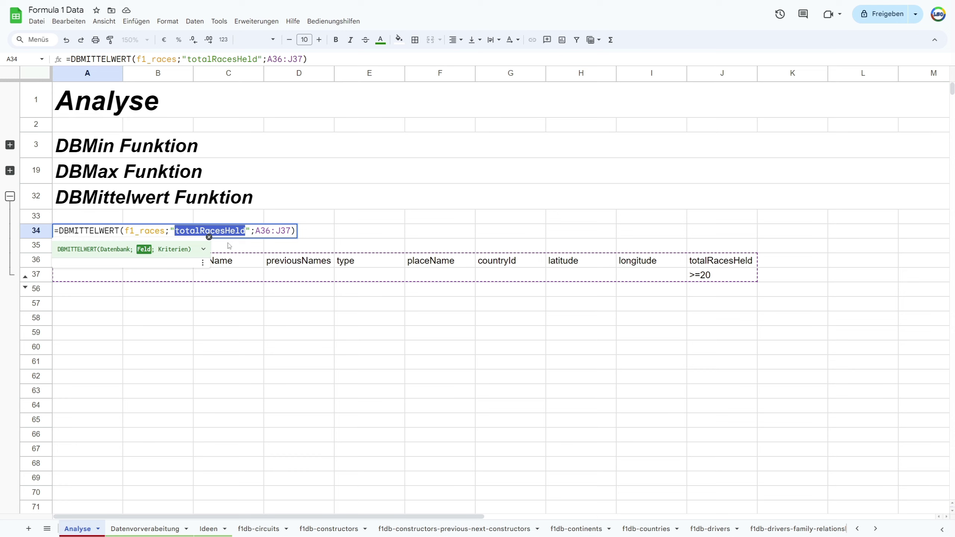
{"action": "type", "text": "courseL"}
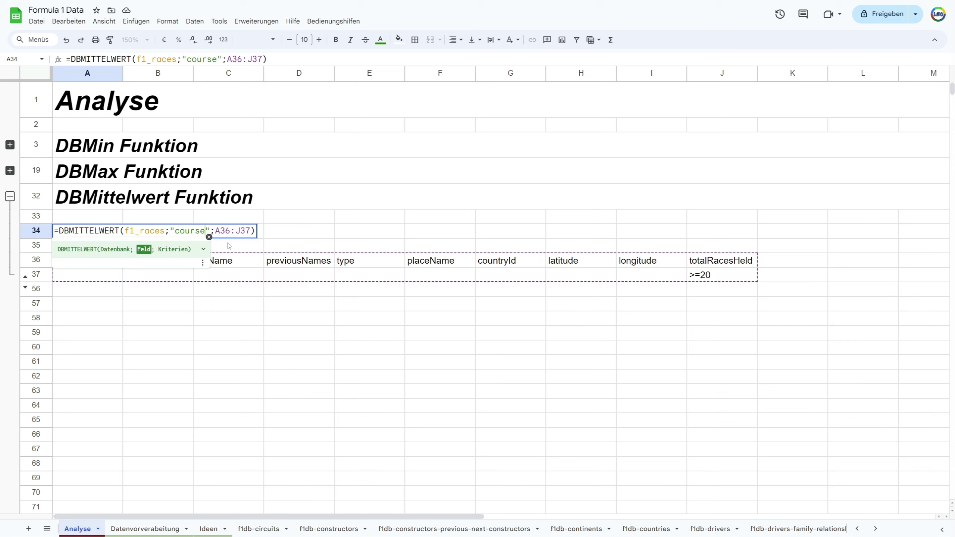
{"action": "type", "text": "ength"}
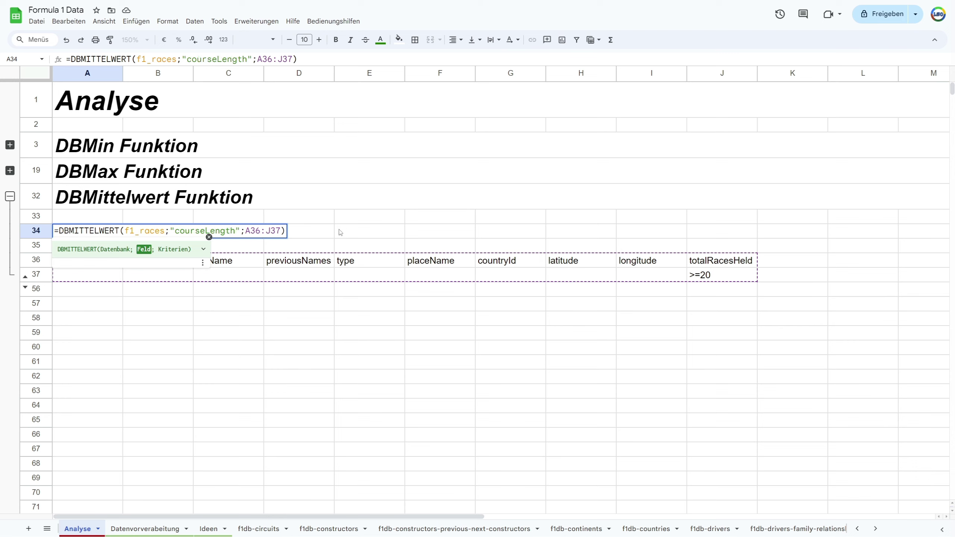
{"action": "left_click_drag", "start_coordinate": [246, 230], "coordinate": [281, 231]}
{"action": "key", "text": "BackSpace"}
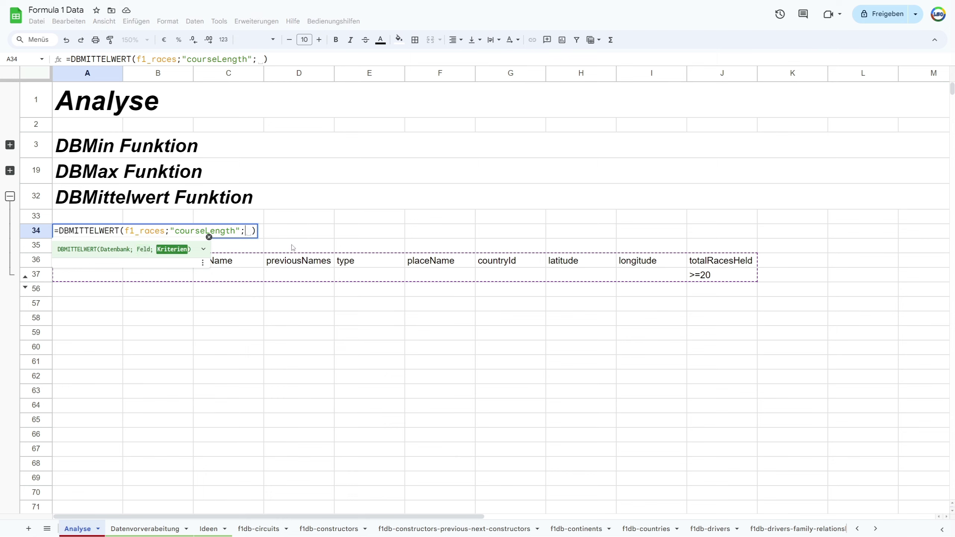
{"action": "left_click", "coordinate": [319, 245]}
Commit the edited A34 formula and clear the old criteria block A36:J37.
{"action": "key", "text": "Return"}
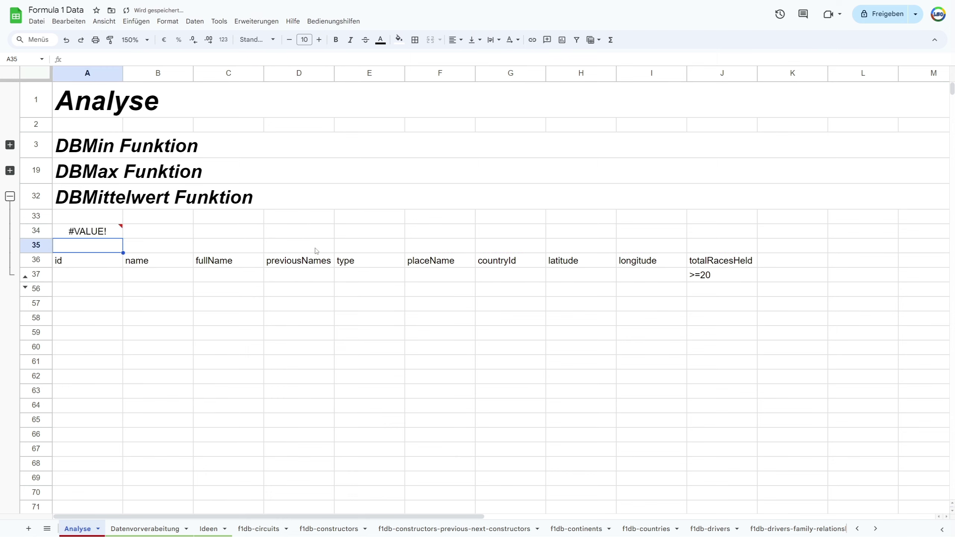
{"action": "left_click_drag", "start_coordinate": [56, 264], "coordinate": [730, 275]}
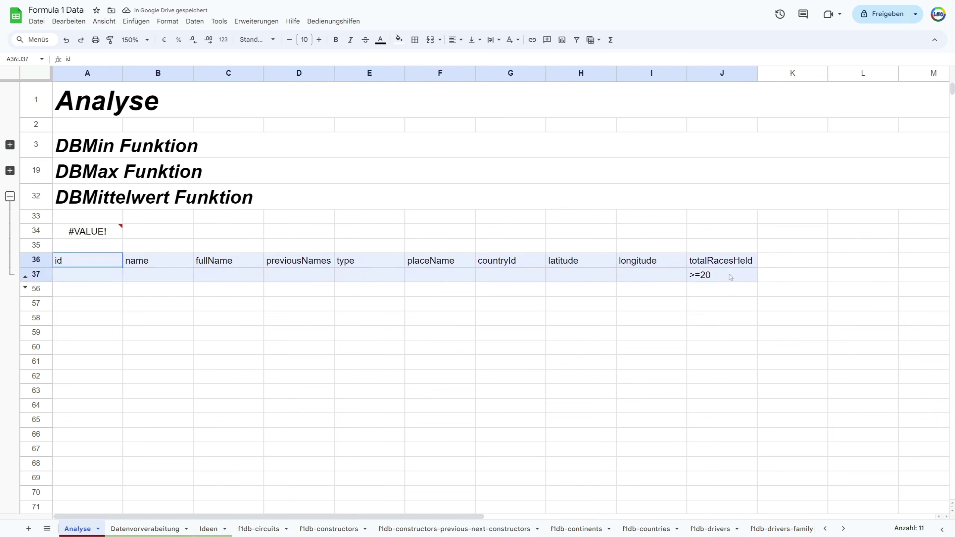
{"action": "key", "text": "Delete"}
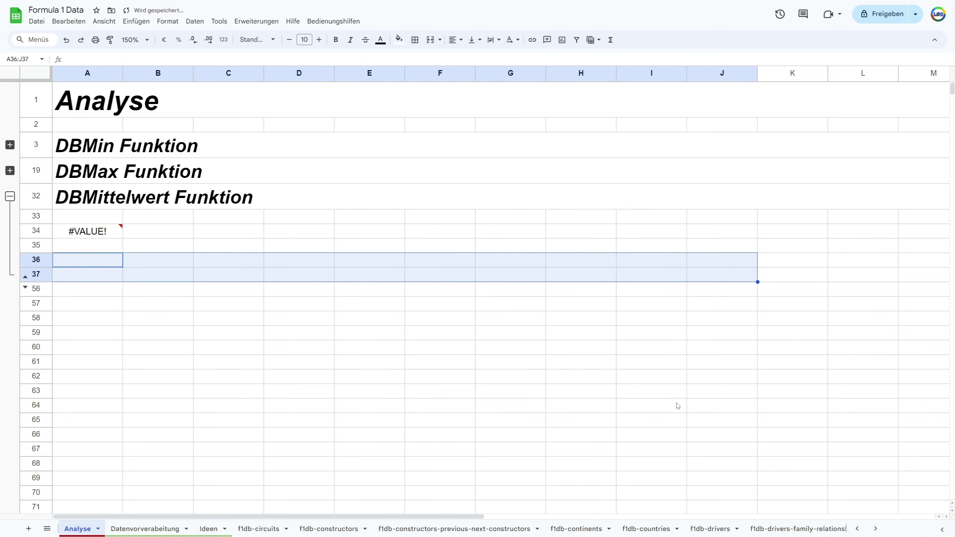
Copy the f1db-races header row A1:AL1 into Analyse cell A36.
{"action": "left_click", "coordinate": [47, 527]}
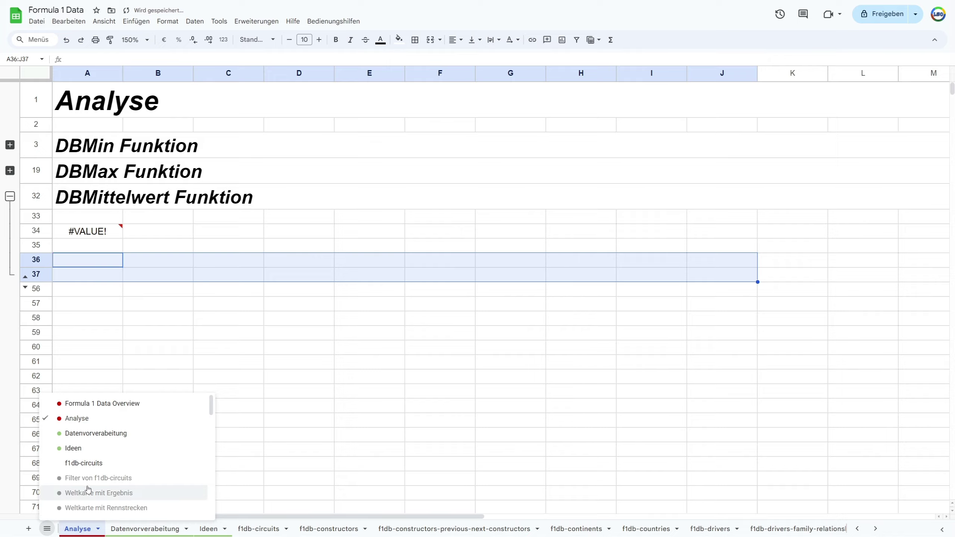
{"action": "scroll", "coordinate": [106, 455], "scroll_direction": "down", "scroll_amount": 3}
{"action": "scroll", "coordinate": [110, 454], "scroll_direction": "down", "scroll_amount": 3}
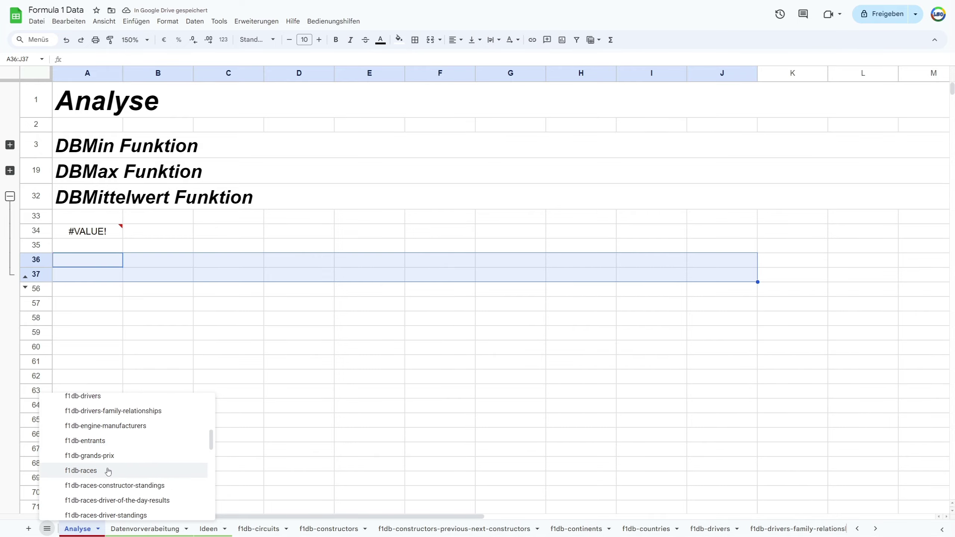
{"action": "left_click", "coordinate": [109, 465]}
{"action": "mouse_move", "coordinate": [49, 90]}
{"action": "left_mouse_down"}
{"action": "mouse_move", "coordinate": [890, 80]}
{"action": "mouse_move", "coordinate": [802, 80]}
{"action": "left_mouse_up"}
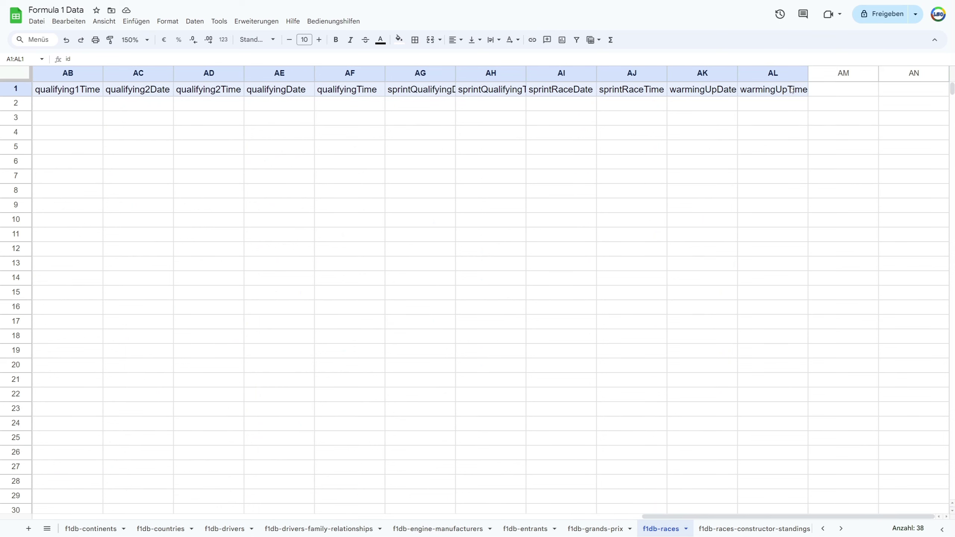
{"action": "key", "text": "ctrl+c"}
{"action": "scroll", "coordinate": [132, 528], "scroll_direction": "up", "scroll_amount": 10}
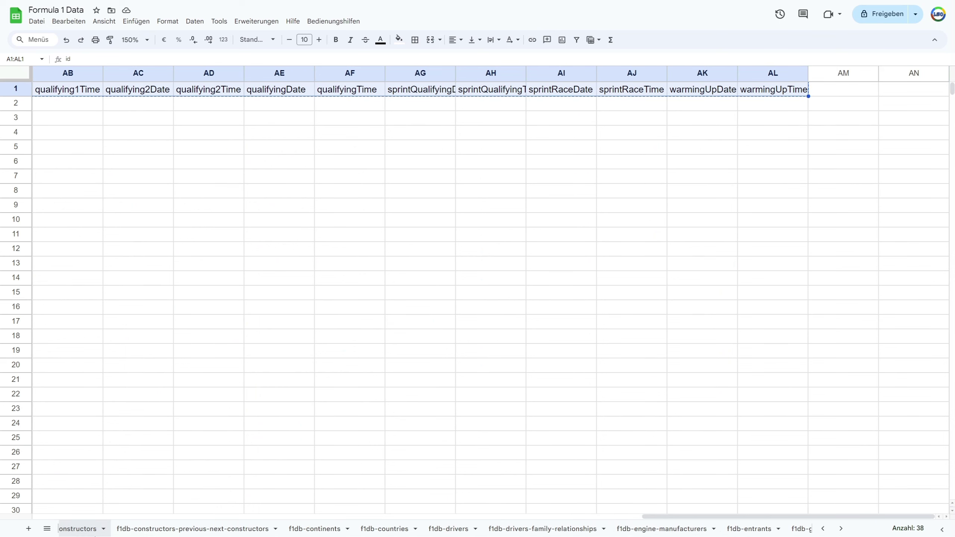
{"action": "left_click", "coordinate": [181, 529]}
{"action": "left_click", "coordinate": [95, 264]}
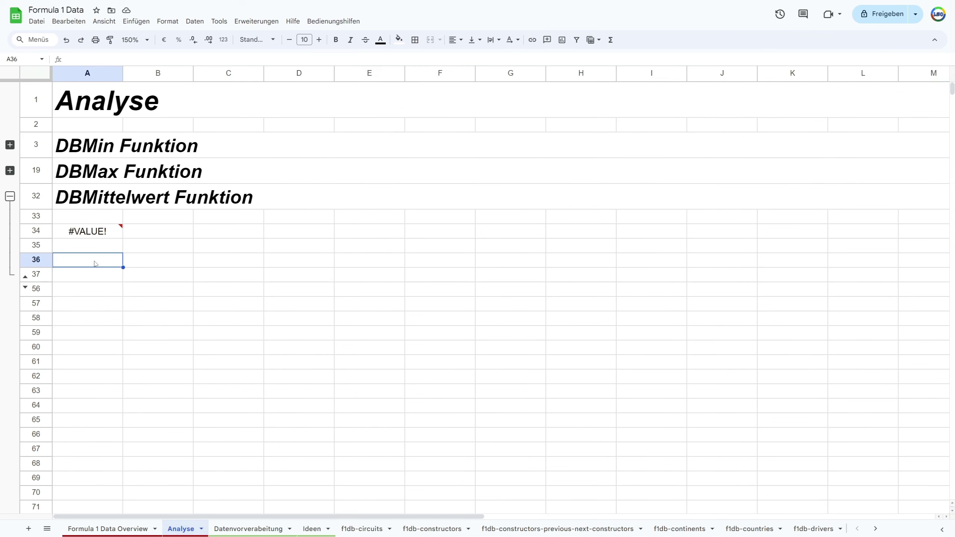
{"action": "key", "text": "ctrl+v"}
Replace D35 with A36:AL37 as the A34 criteria range, giving 5,495425778.
{"action": "left_click", "coordinate": [98, 232]}
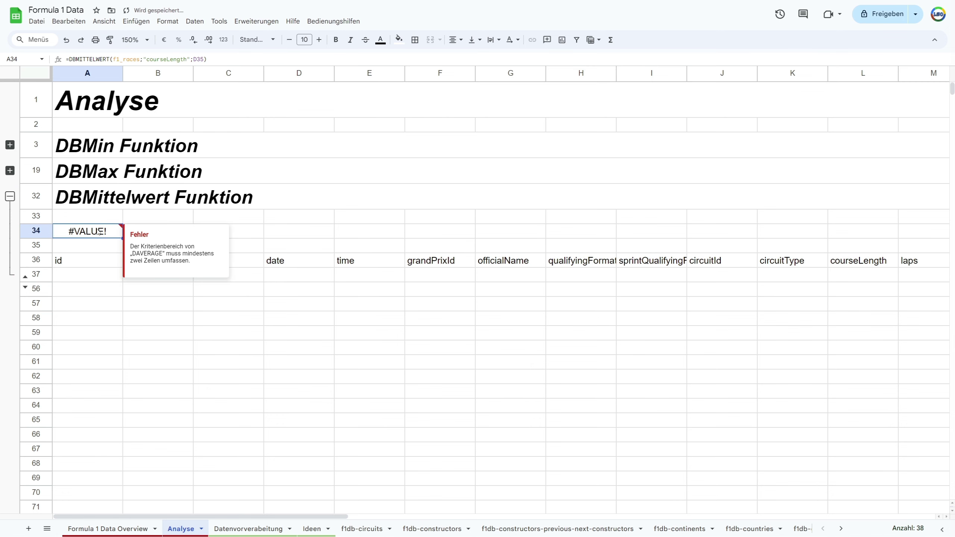
{"action": "double_click", "coordinate": [251, 232]}
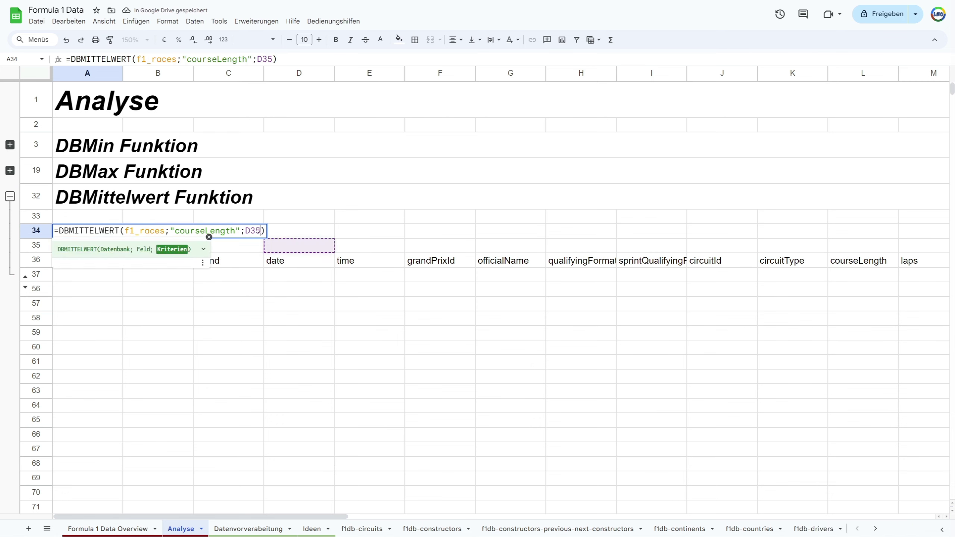
{"action": "key", "text": "shift+Left"}
{"action": "key", "text": "shift+Left"}
{"action": "key", "text": "shift+Left"}
{"action": "key", "text": "BackSpace"}
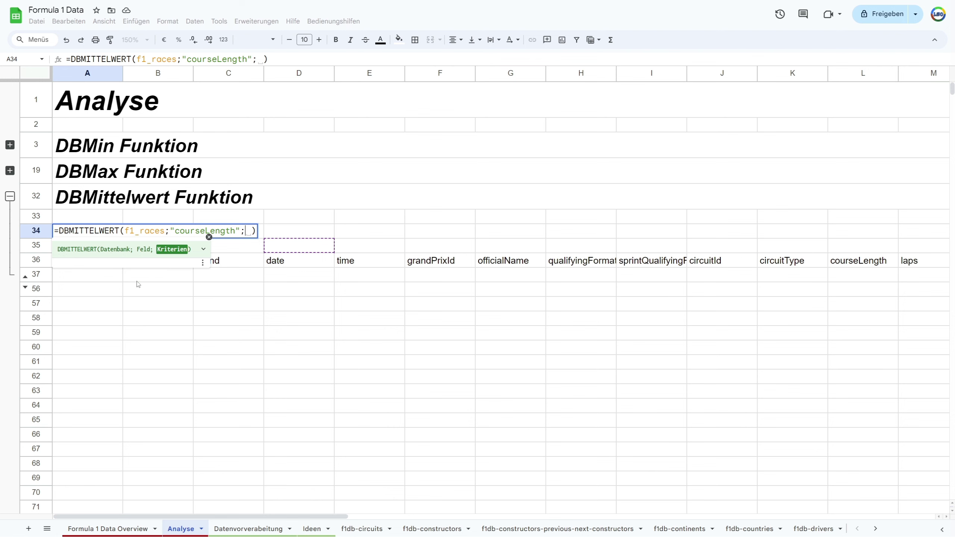
{"action": "mouse_move", "coordinate": [86, 274]}
{"action": "left_mouse_down"}
{"action": "mouse_move", "coordinate": [944, 264]}
{"action": "mouse_move", "coordinate": [922, 266]}
{"action": "left_mouse_up"}
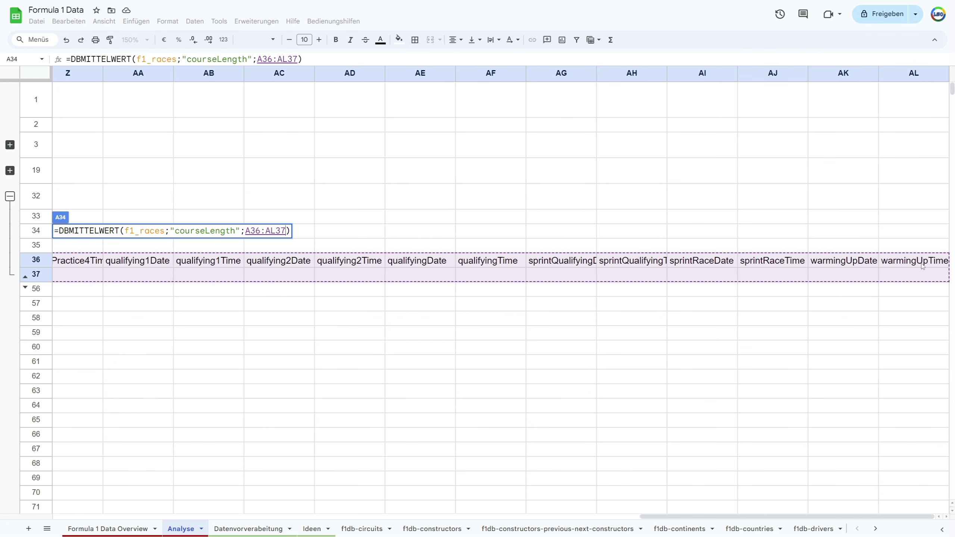
{"action": "left_click_drag", "start_coordinate": [699, 517], "coordinate": [1, 511]}
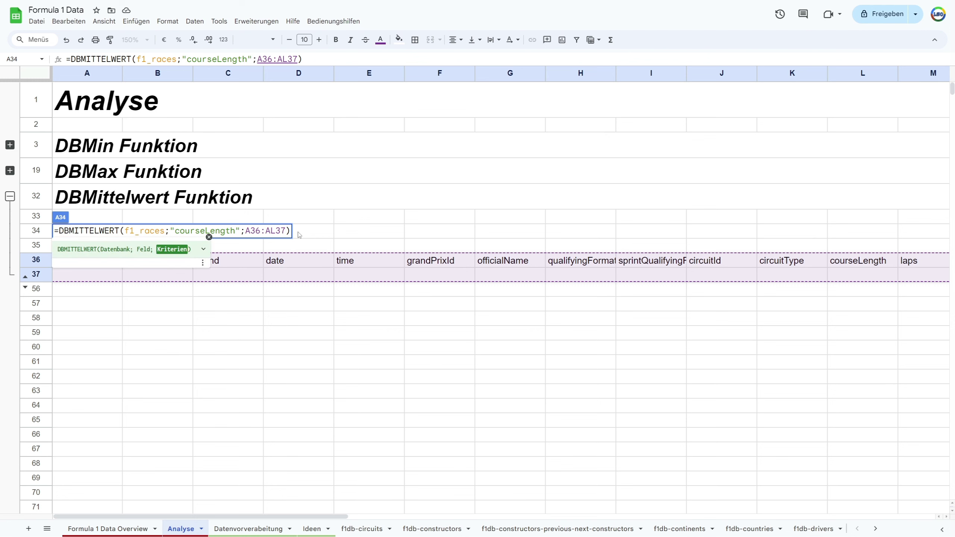
{"action": "key", "text": "Return"}
Recheck the A34 formula's ranges and leave it unchanged.
{"action": "left_click", "coordinate": [104, 238]}
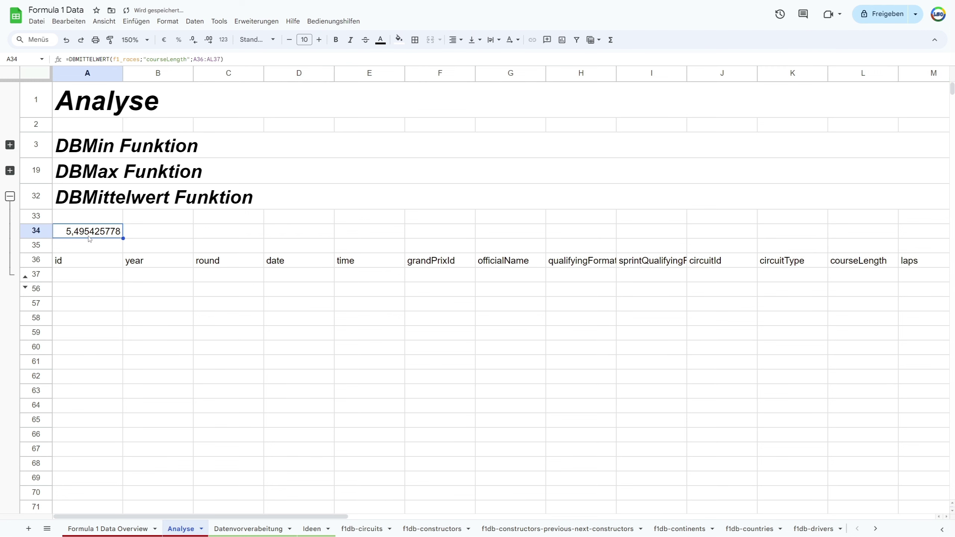
{"action": "double_click", "coordinate": [89, 238]}
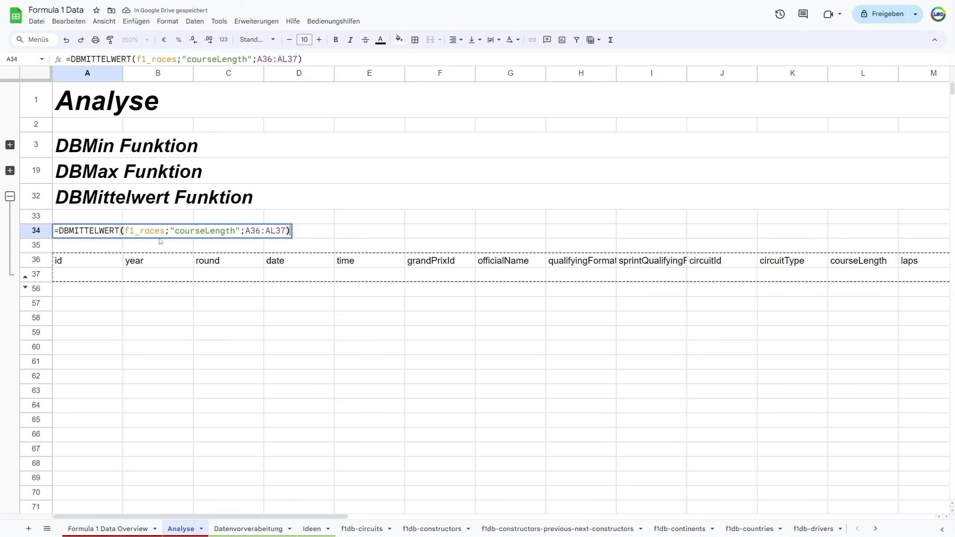
{"action": "key", "text": "Return"}
{"action": "left_click", "coordinate": [101, 236]}
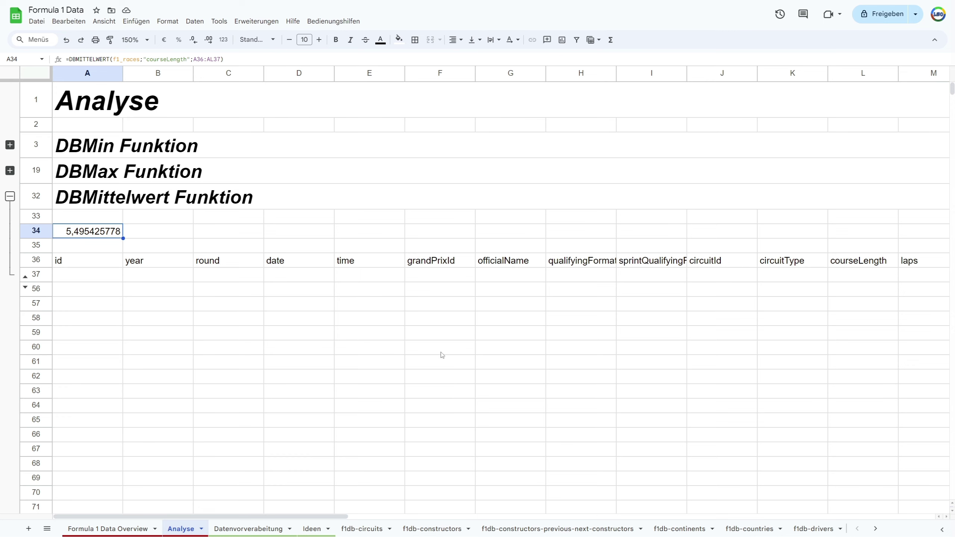
{"action": "left_click", "coordinate": [119, 322]}
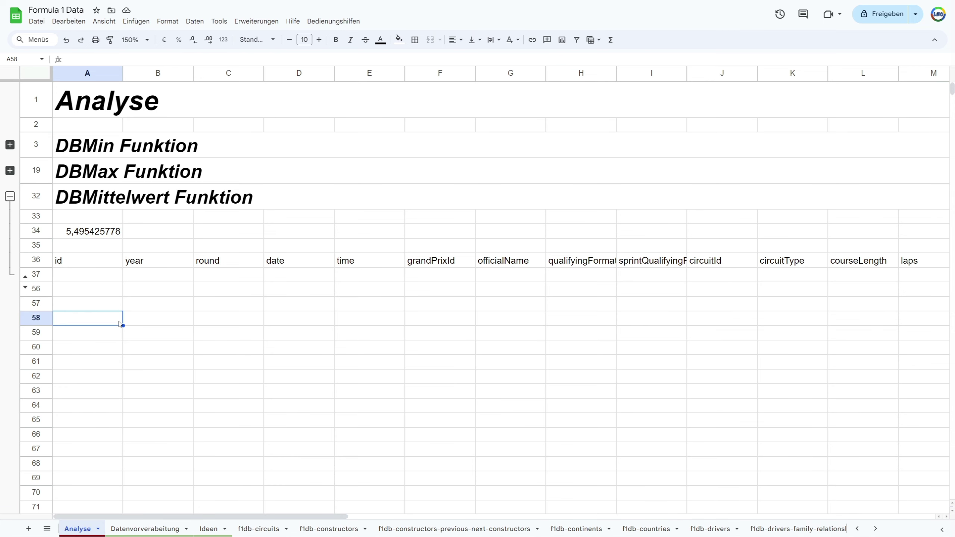